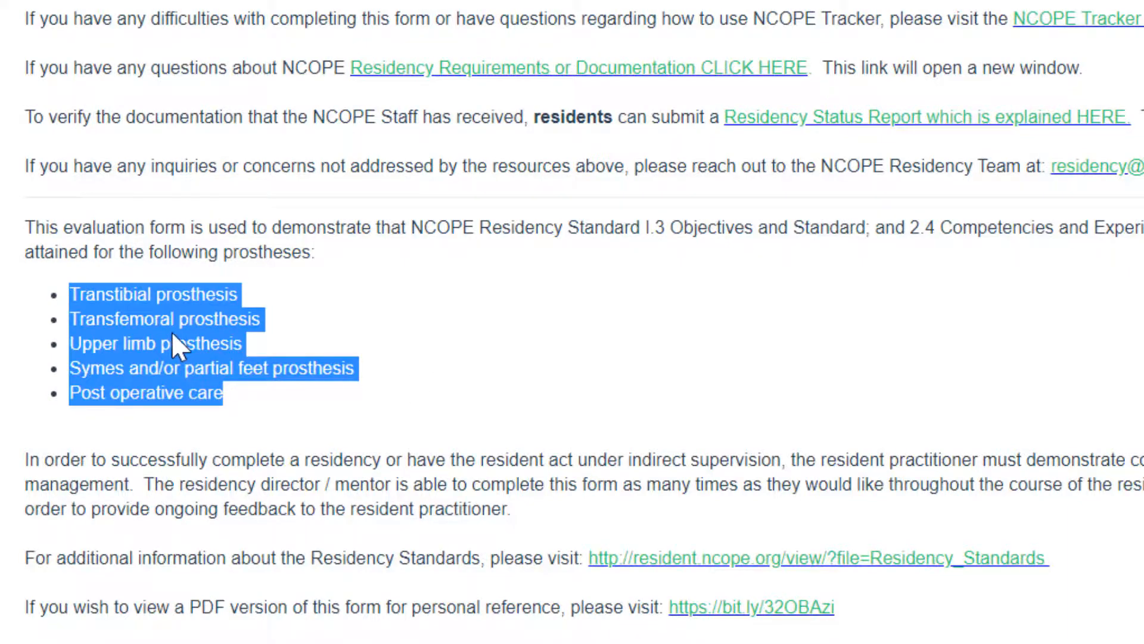
# Choose Transtibial prosthesis as the prosthesis to assess competence for and continue to the resident information.
pyautogui.click(107, 143)
pyautogui.scroll(-1, 196, 275)
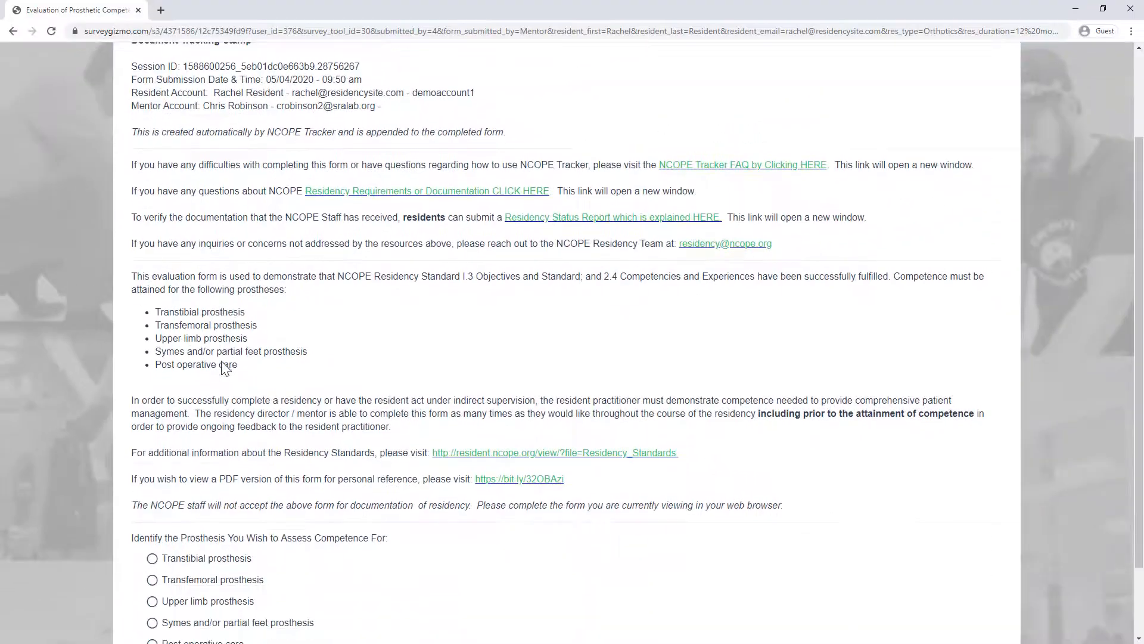
pyautogui.scroll(-2, 225, 368)
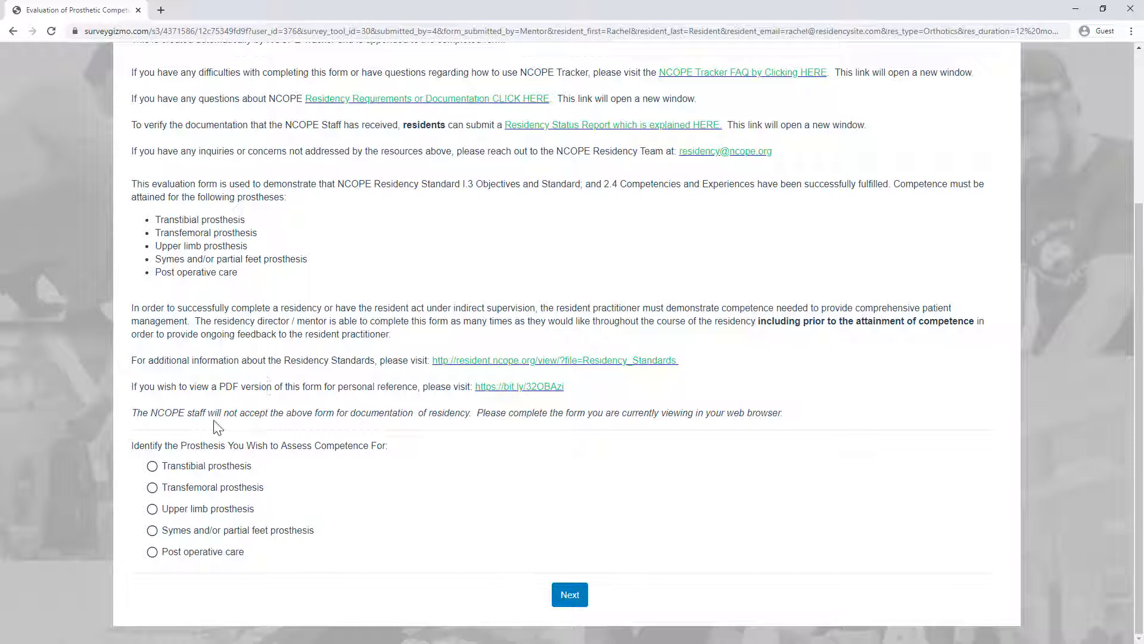
pyautogui.click(152, 466)
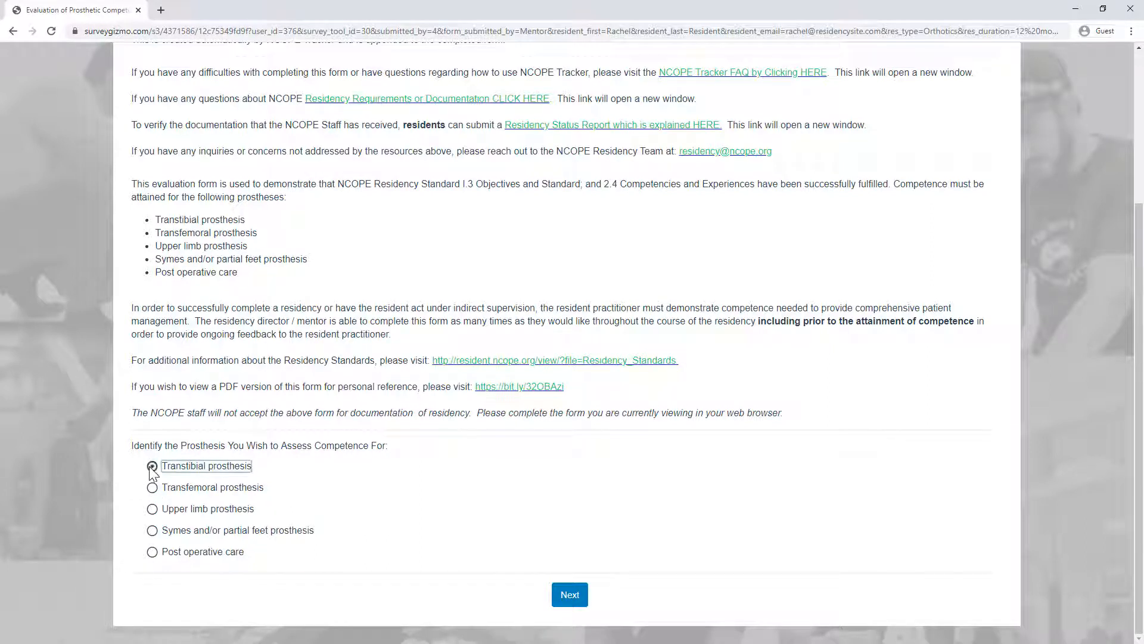
pyautogui.click(569, 596)
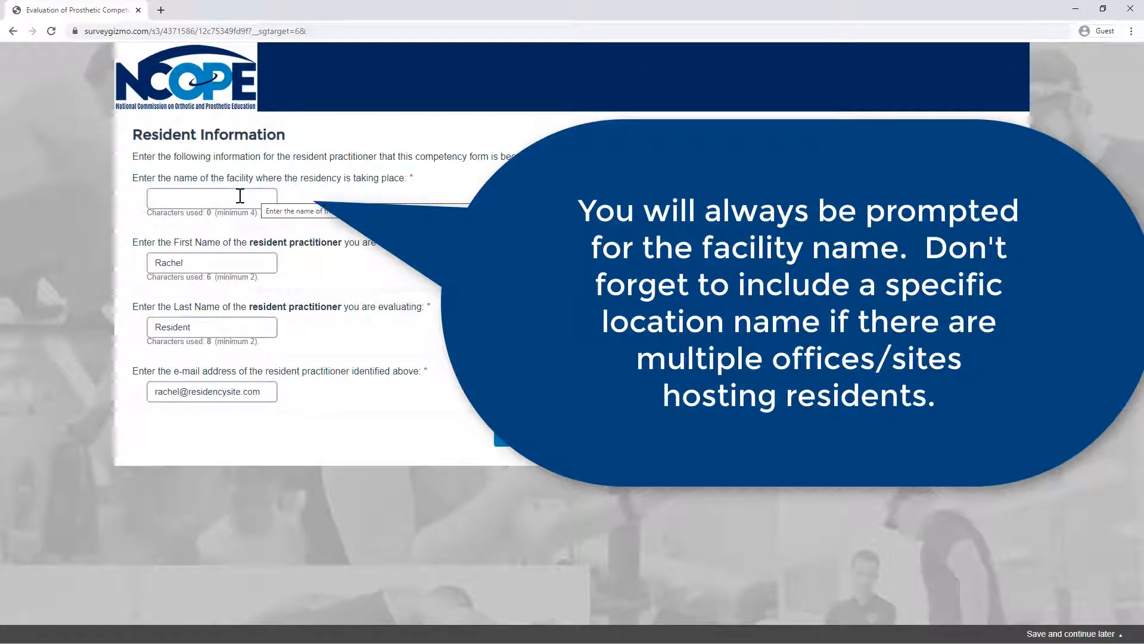
# Enter "Hanger Clinic - Oak Park, IL" as the residency facility and accept the prefilled resident and mentor details.
pyautogui.click(239, 196)
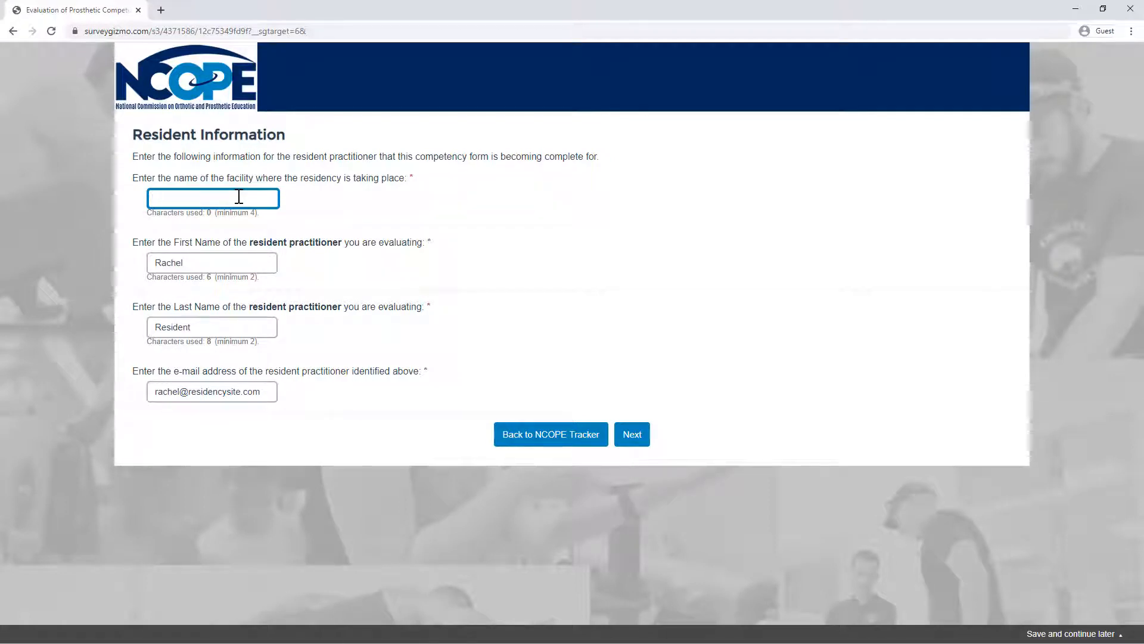
pyautogui.write('Hanger C')
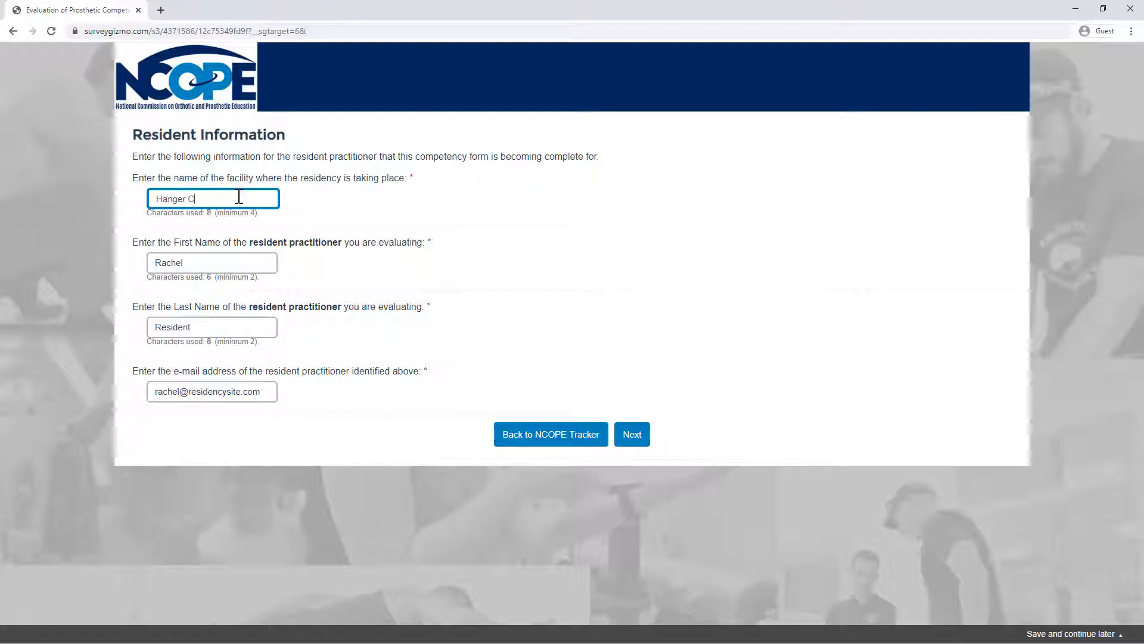
pyautogui.write('linic - Oak Park, IL')
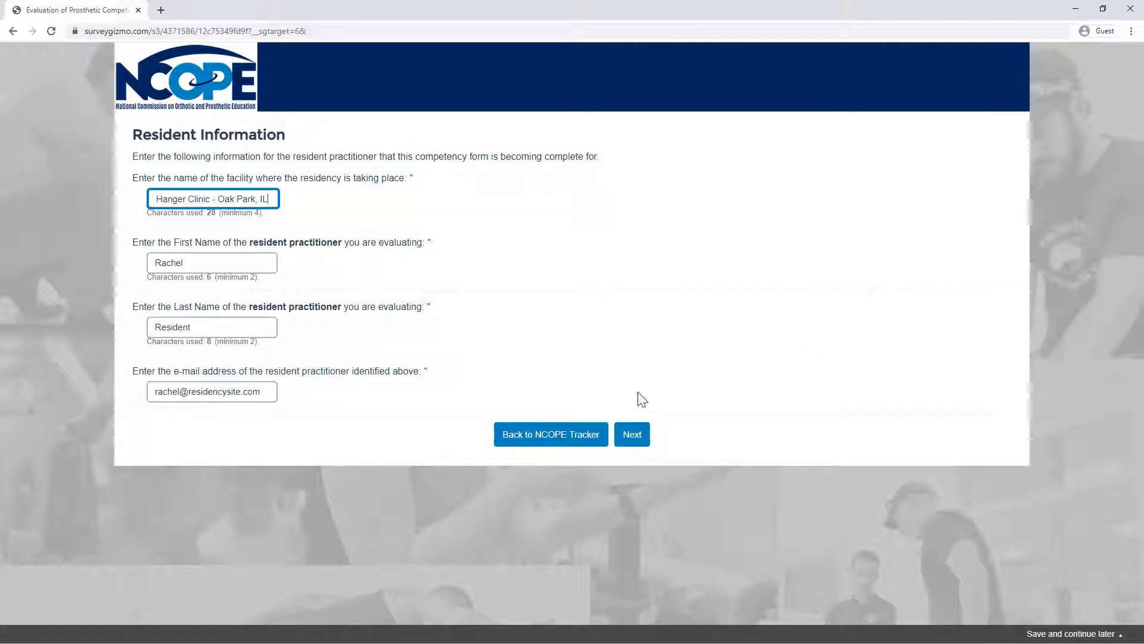
pyautogui.click(635, 435)
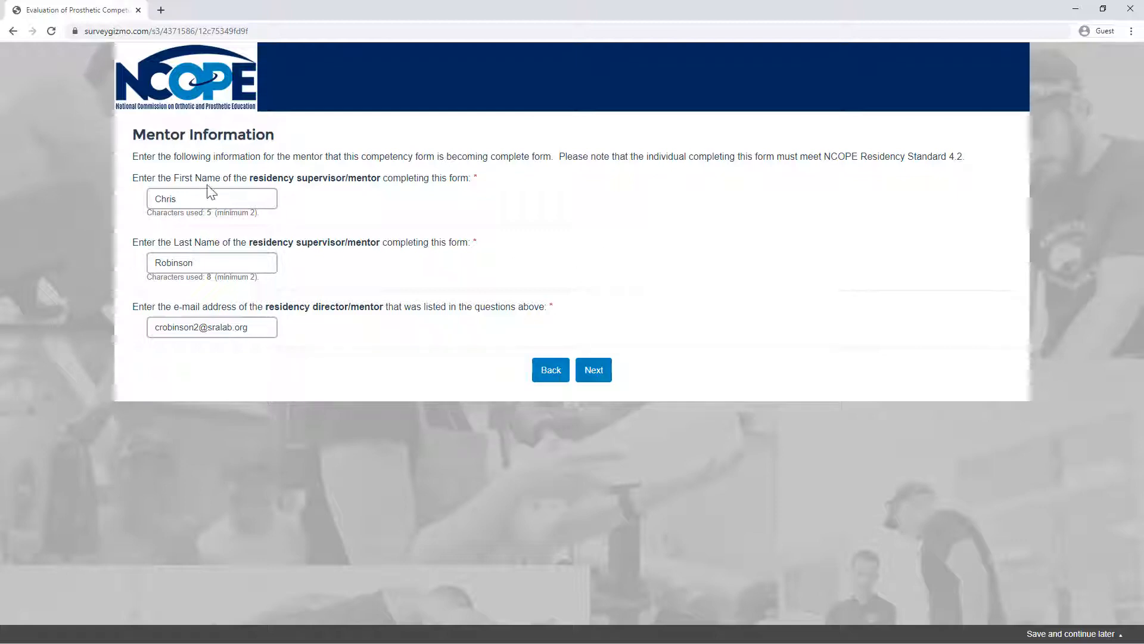
pyautogui.click(602, 377)
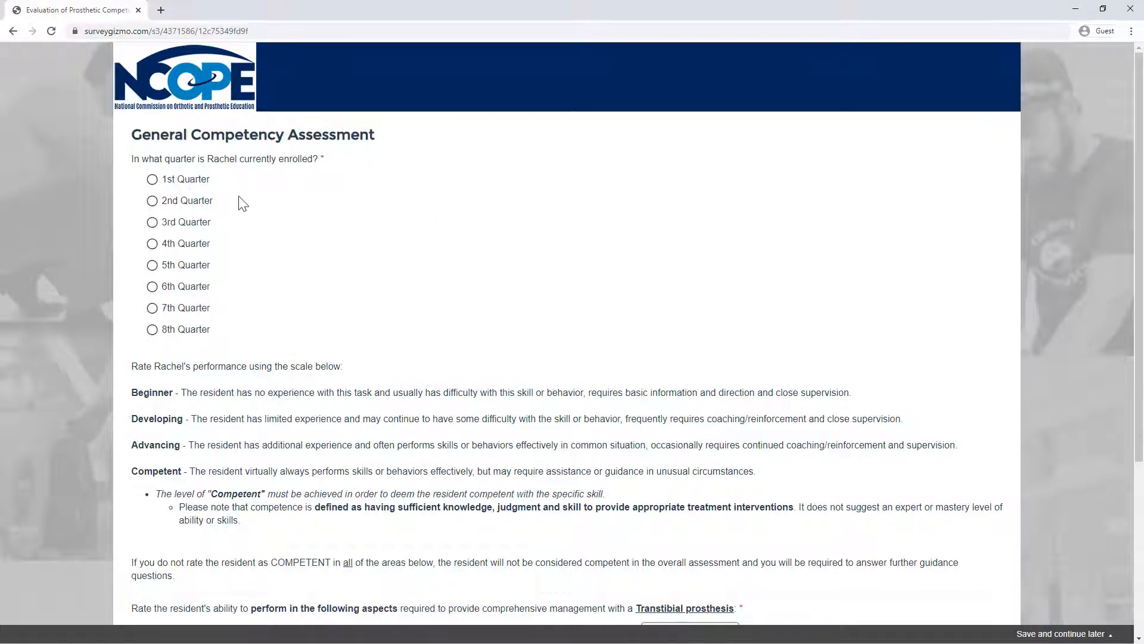
# Rate the resident as Competent in Assessment, Formulation and Implementation for the transtibial prosthesis.
pyautogui.scroll(-3, 276, 233)
pyautogui.scroll(-1, 276, 233)
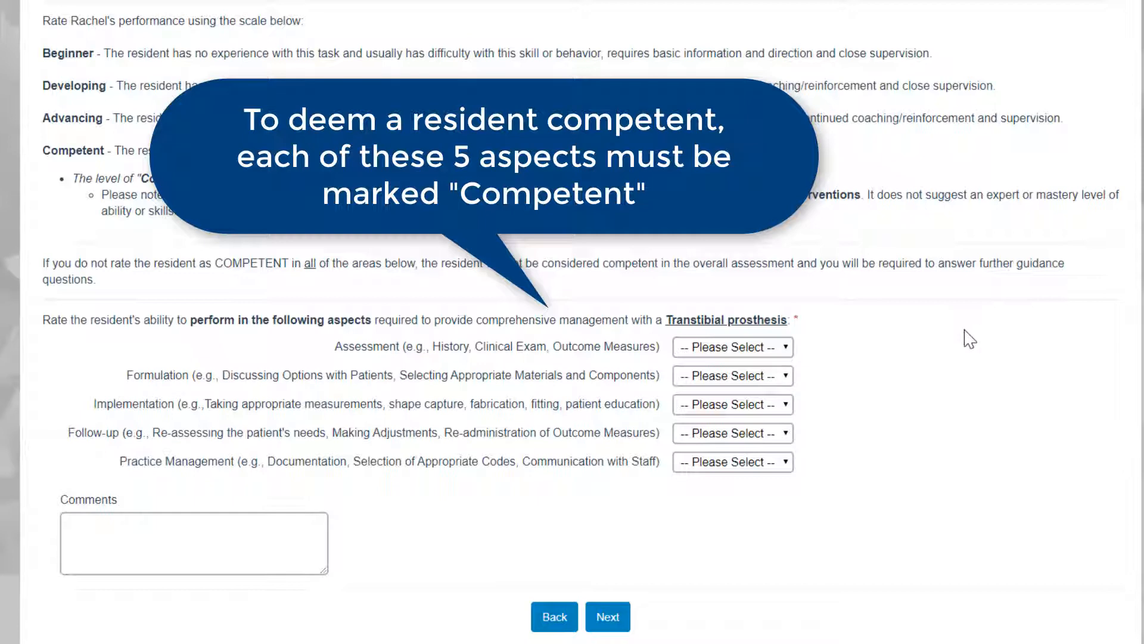
pyautogui.click(782, 347)
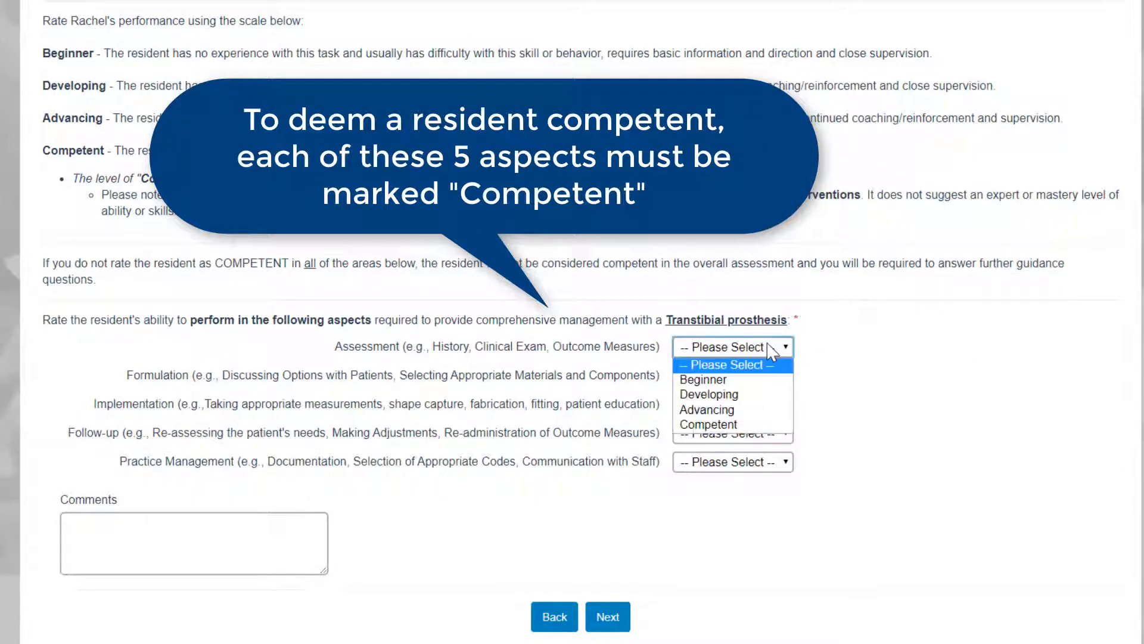
pyautogui.click(742, 424)
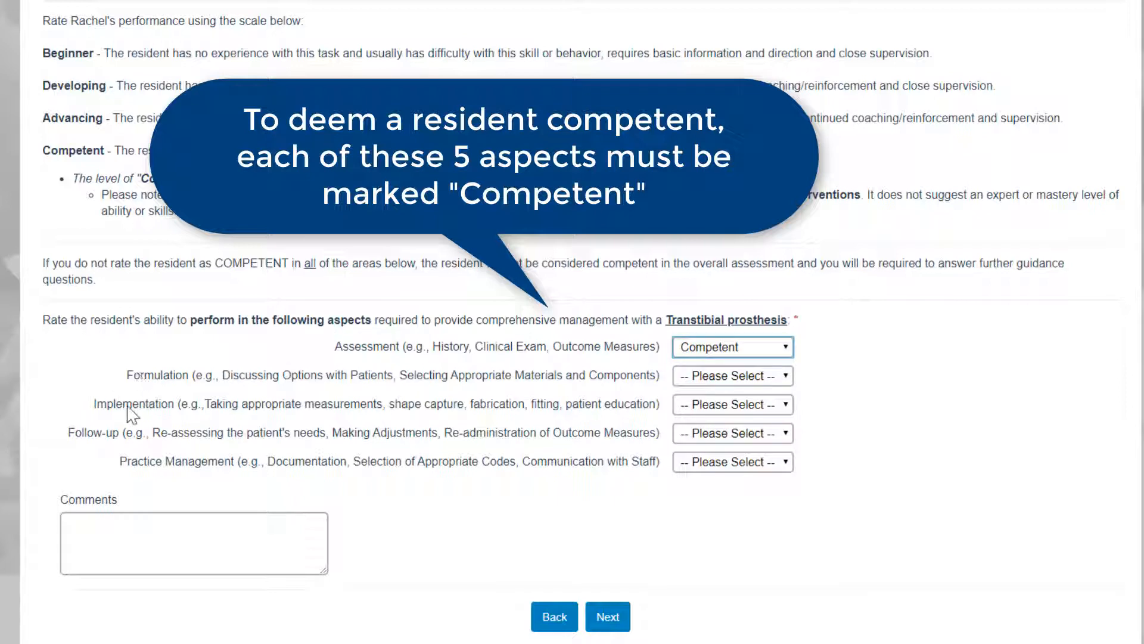
pyautogui.click(720, 376)
pyautogui.click(712, 454)
pyautogui.click(717, 405)
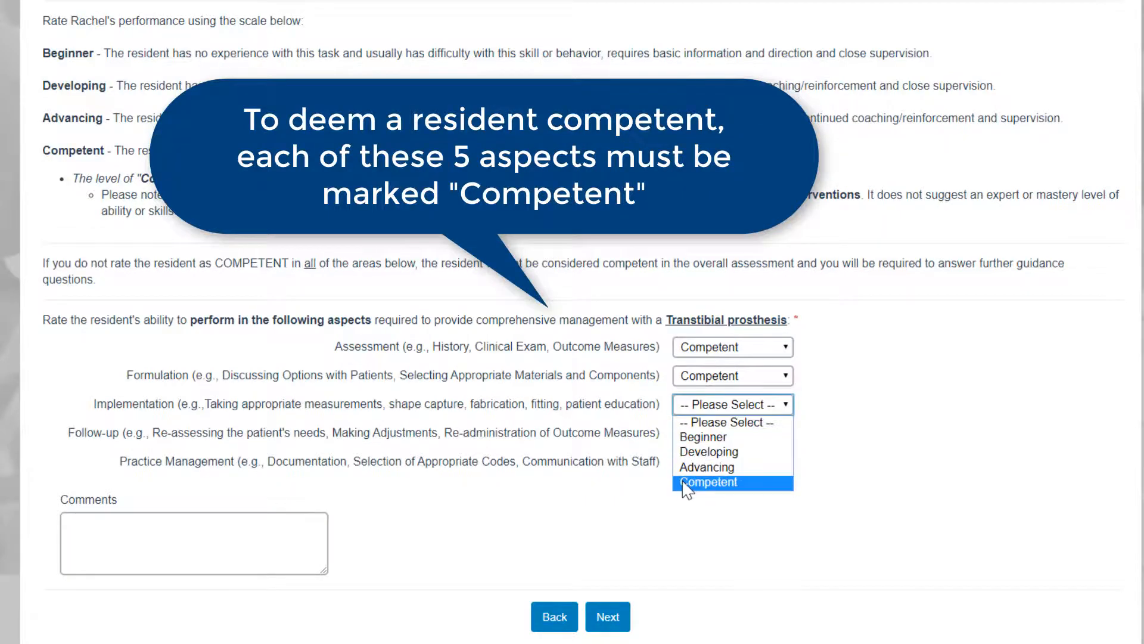
pyautogui.click(709, 483)
# Rate the resident as Competent in Follow-up and Practice Management for the transtibial prosthesis.
pyautogui.click(733, 432)
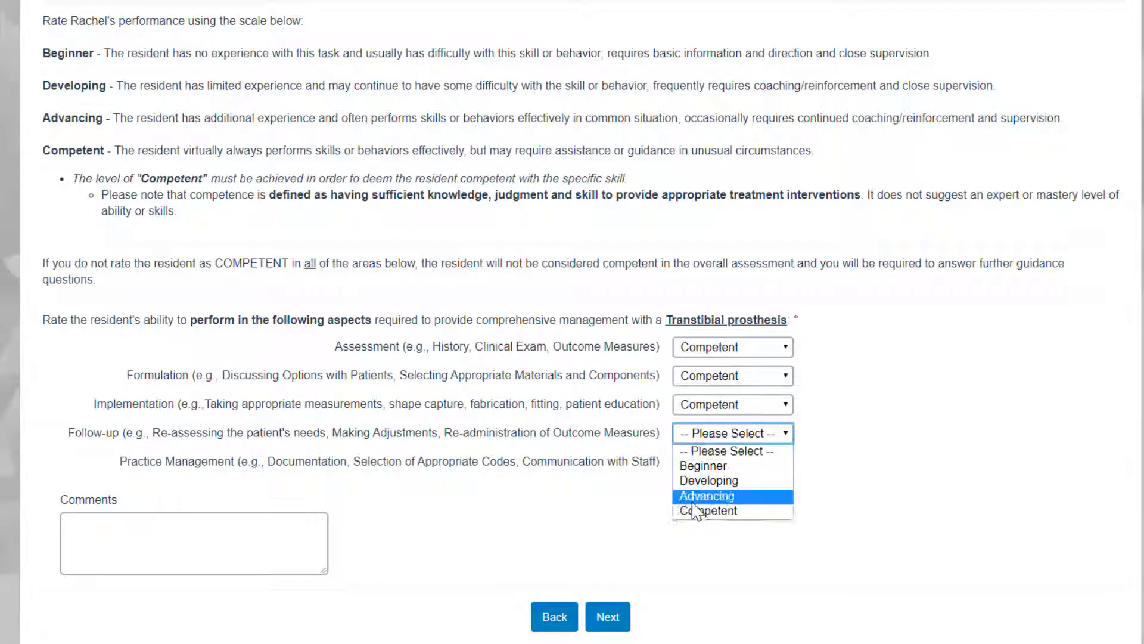
pyautogui.click(707, 495)
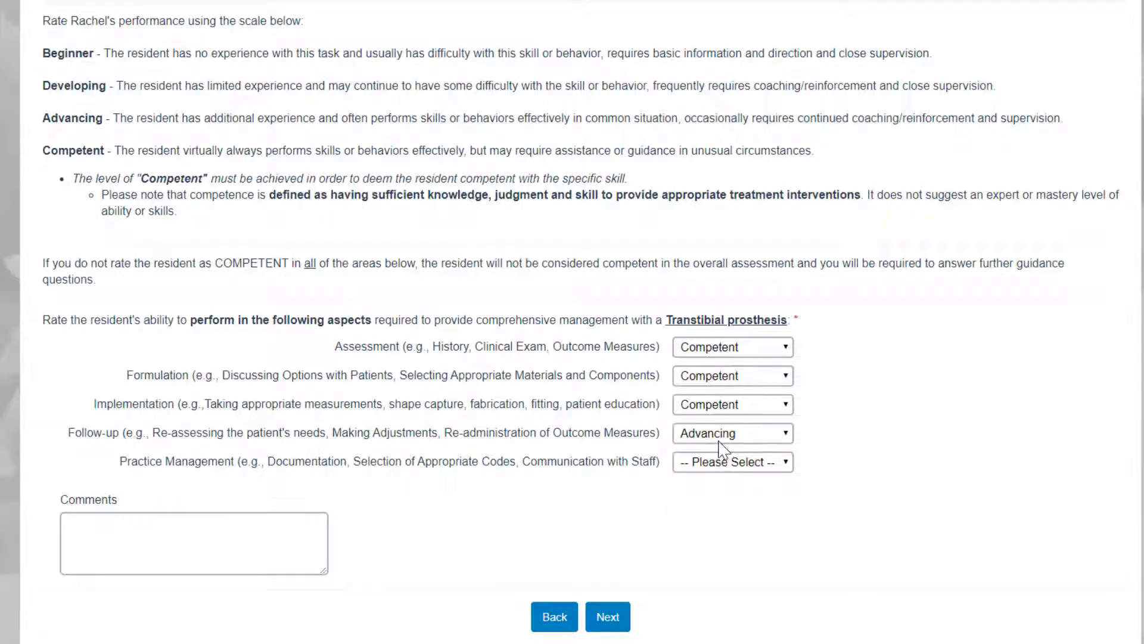
pyautogui.click(724, 438)
pyautogui.click(723, 510)
pyautogui.click(726, 464)
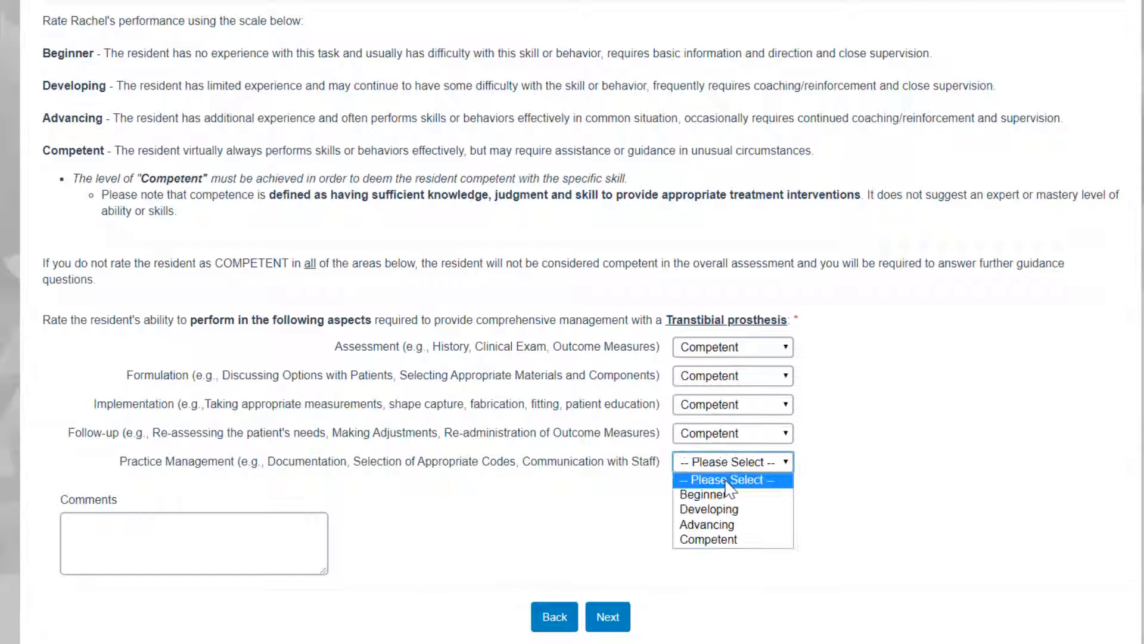
pyautogui.click(766, 541)
# Mark all four clinical behaviors as demonstrated, from Ethical Patient Centered Care to The Ability to Impart Knowledge, and continue to the feedback page.
pyautogui.scroll(-3, 712, 477)
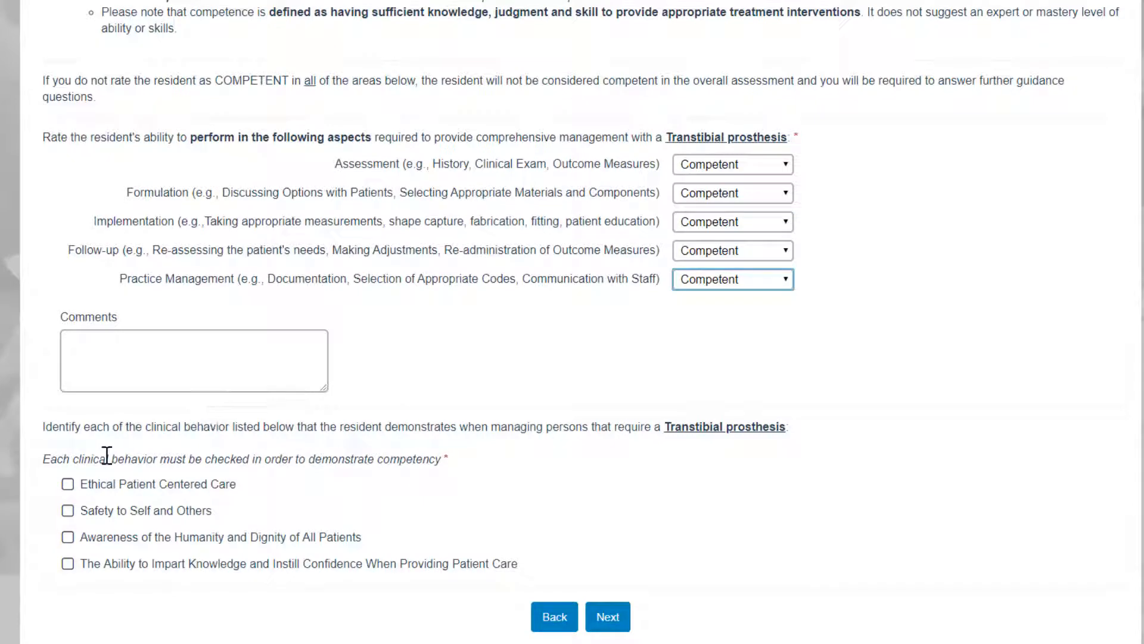
pyautogui.click(68, 486)
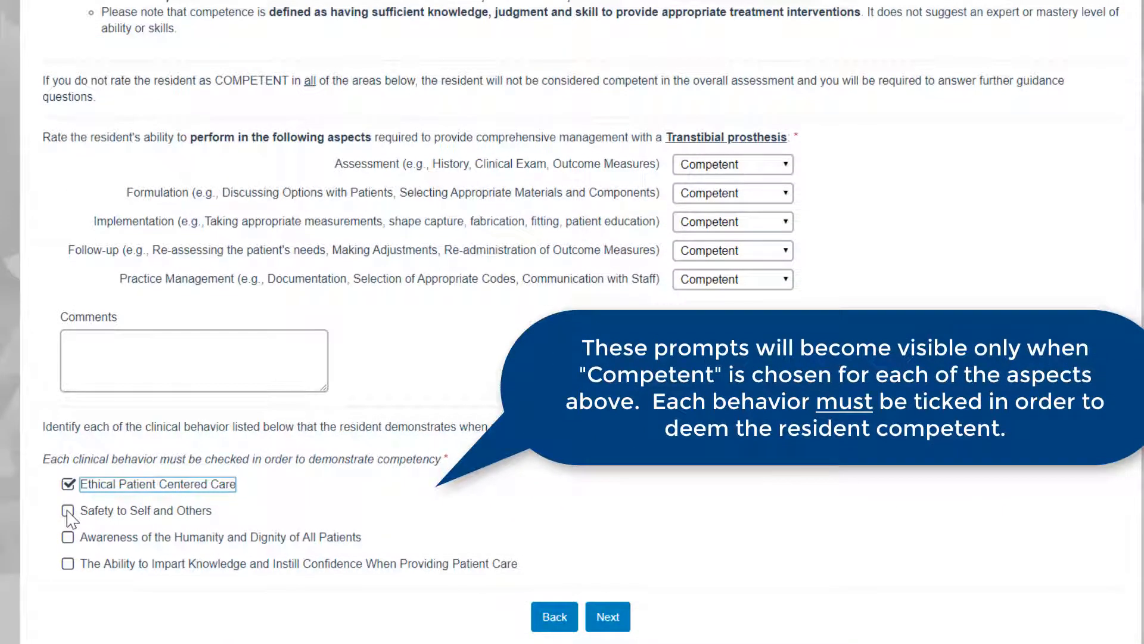
pyautogui.click(68, 512)
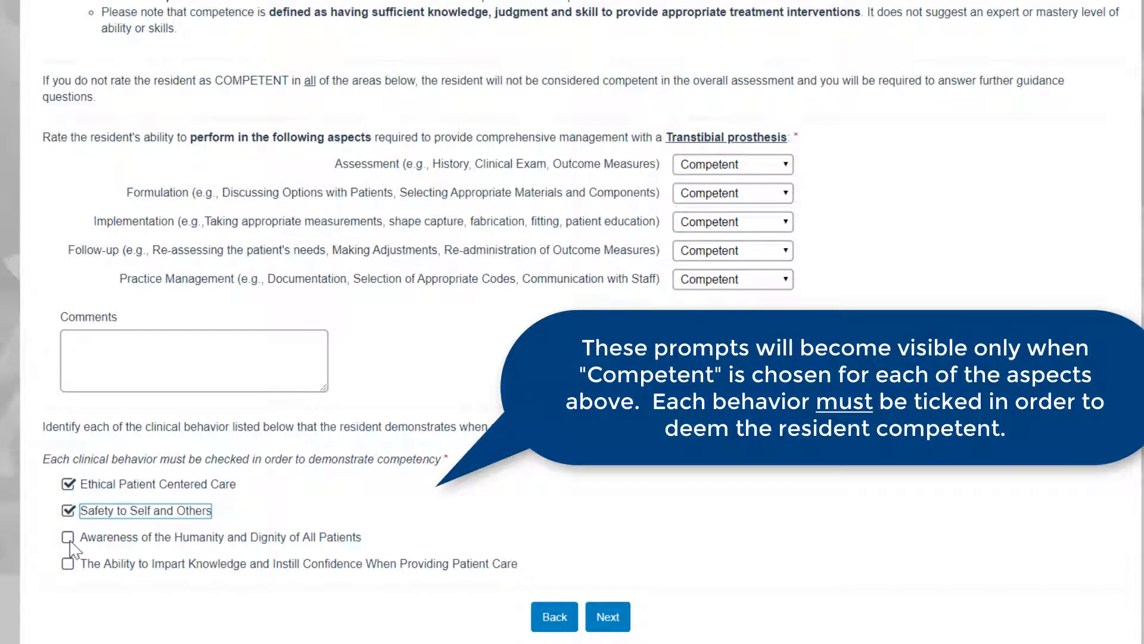
pyautogui.click(67, 538)
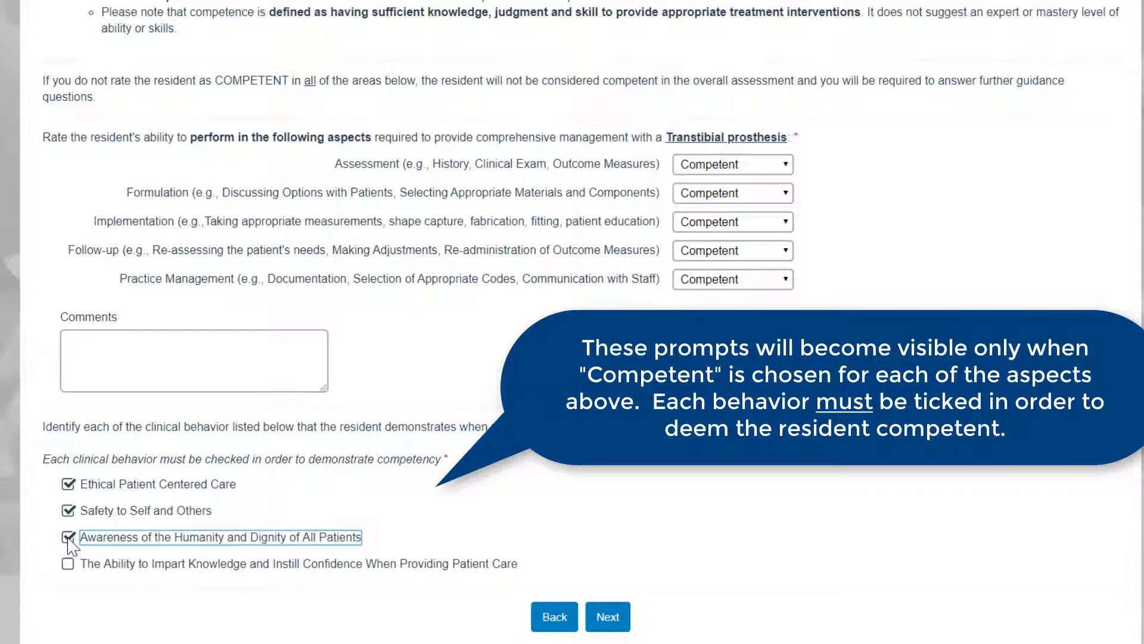
pyautogui.click(68, 564)
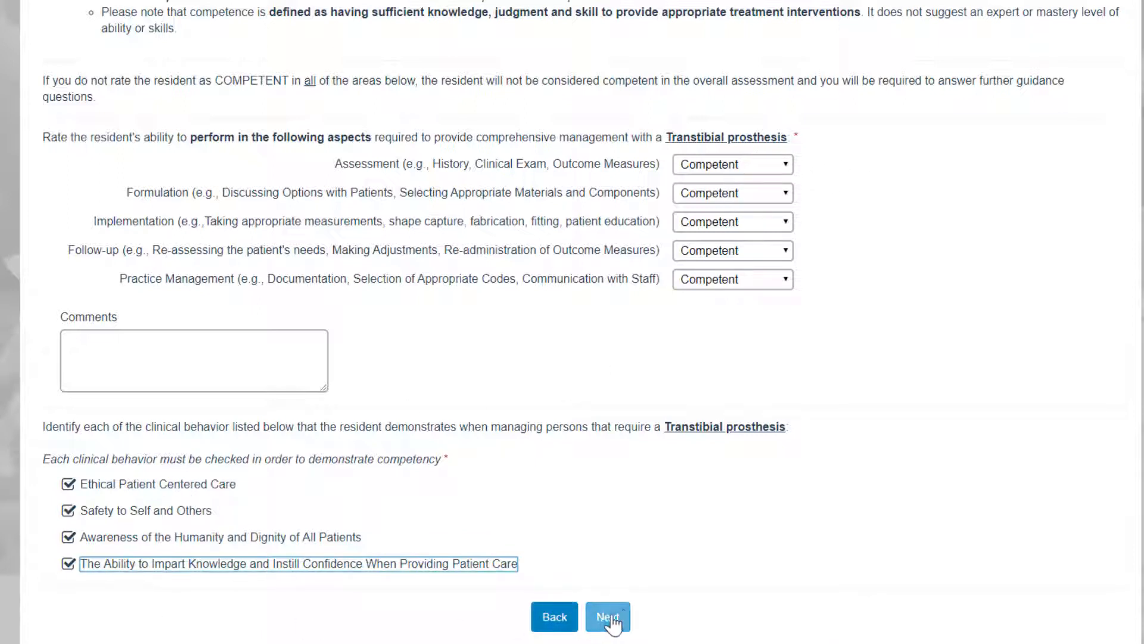
pyautogui.click(646, 613)
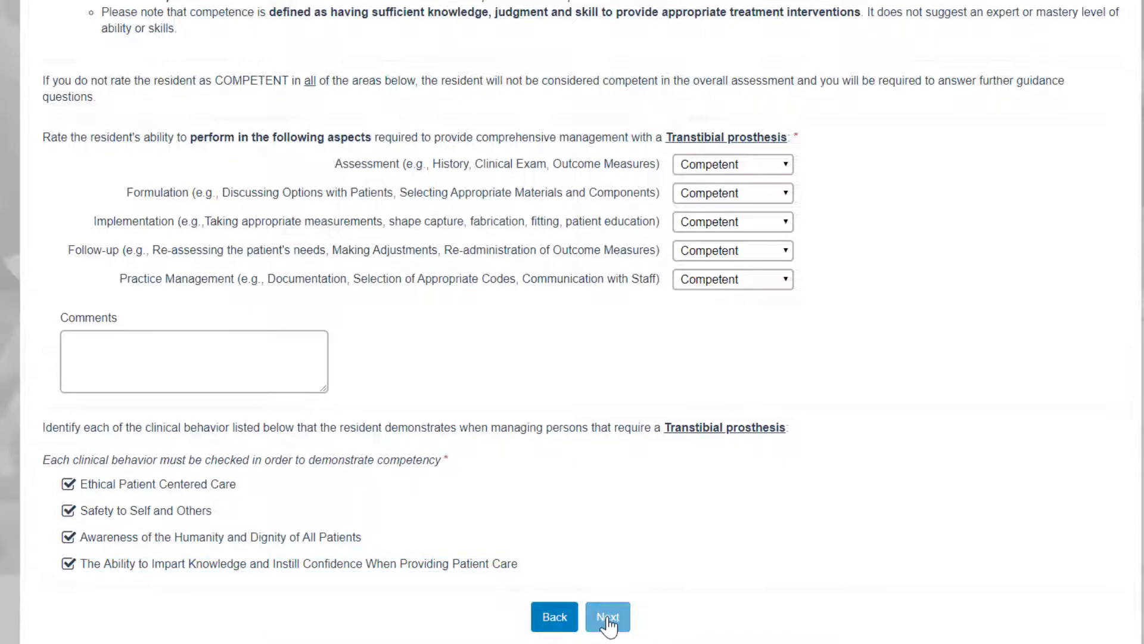
pyautogui.click(608, 620)
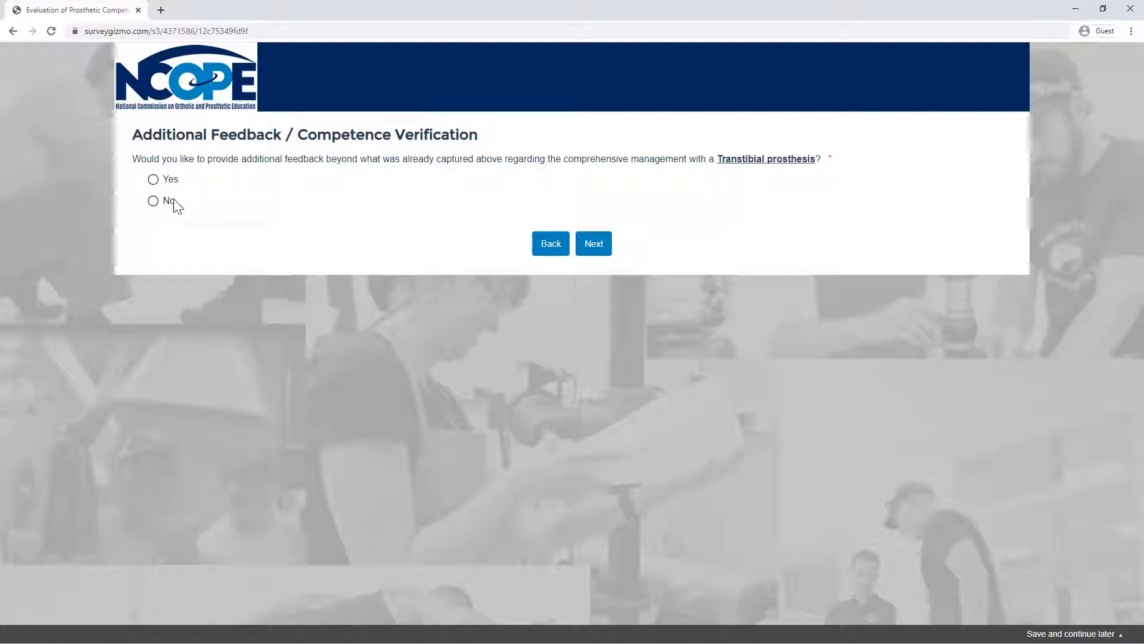
# Answer No to providing additional feedback, then Yes to confirm that competency has been attained, leaving the extra recipient fields blank.
pyautogui.click(154, 200)
pyautogui.click(594, 245)
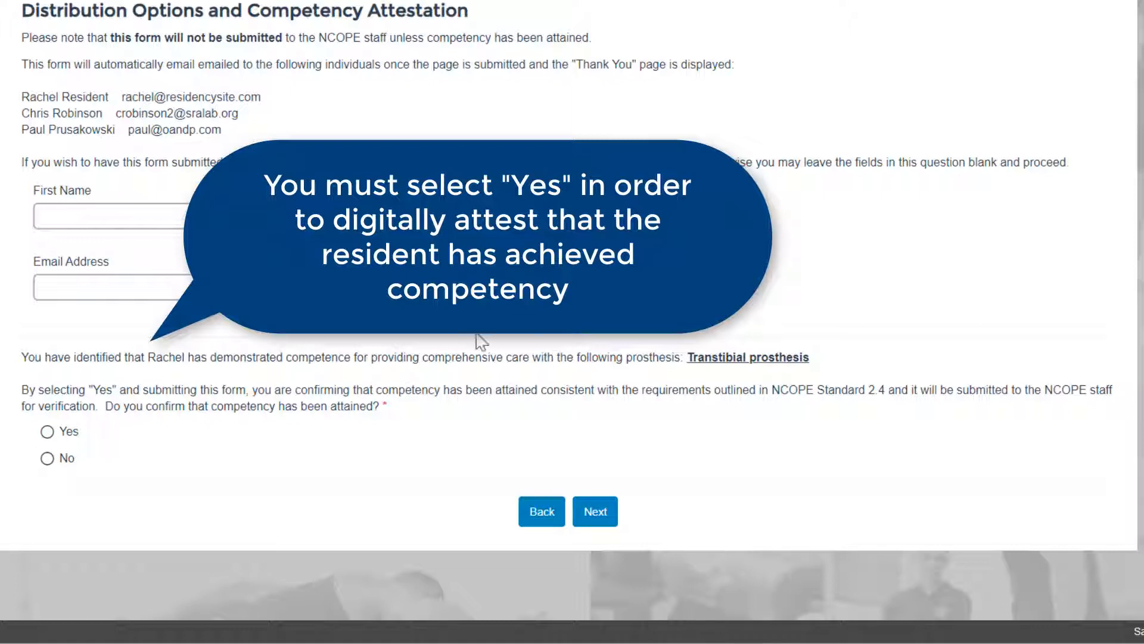
pyautogui.click(65, 432)
pyautogui.click(600, 521)
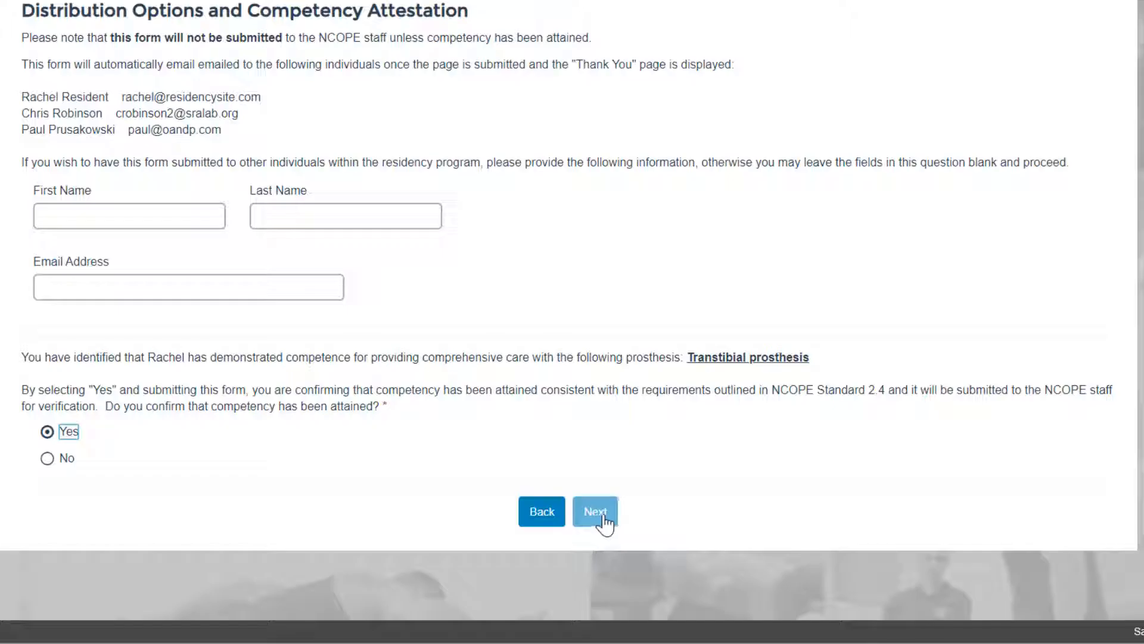